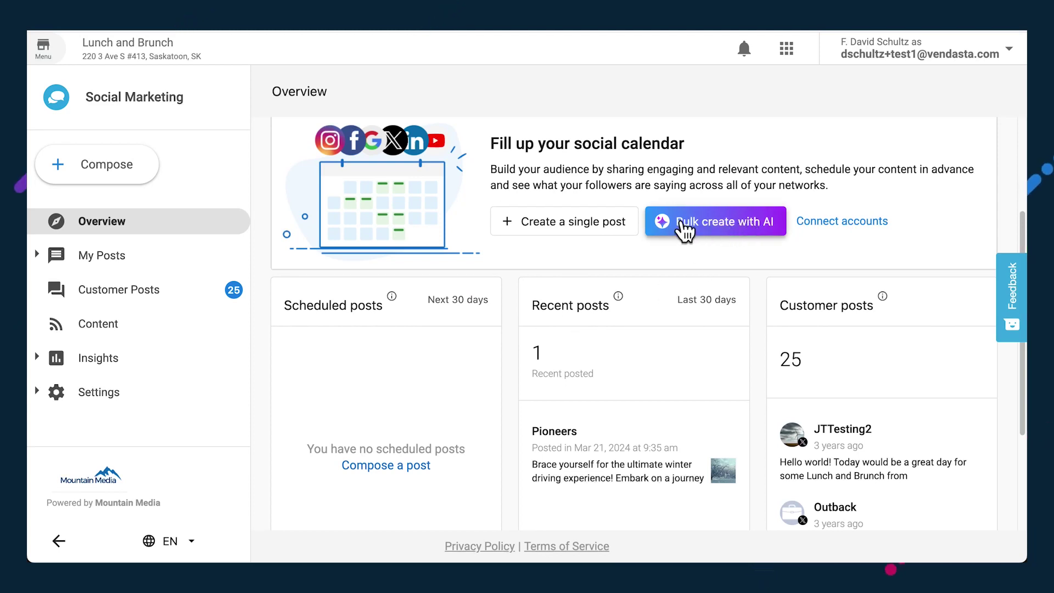
Start a Text and Images AI batch with prompt 'get 10% off all pancakes this week' and keyword 'pancakes'
left_click(744, 229)
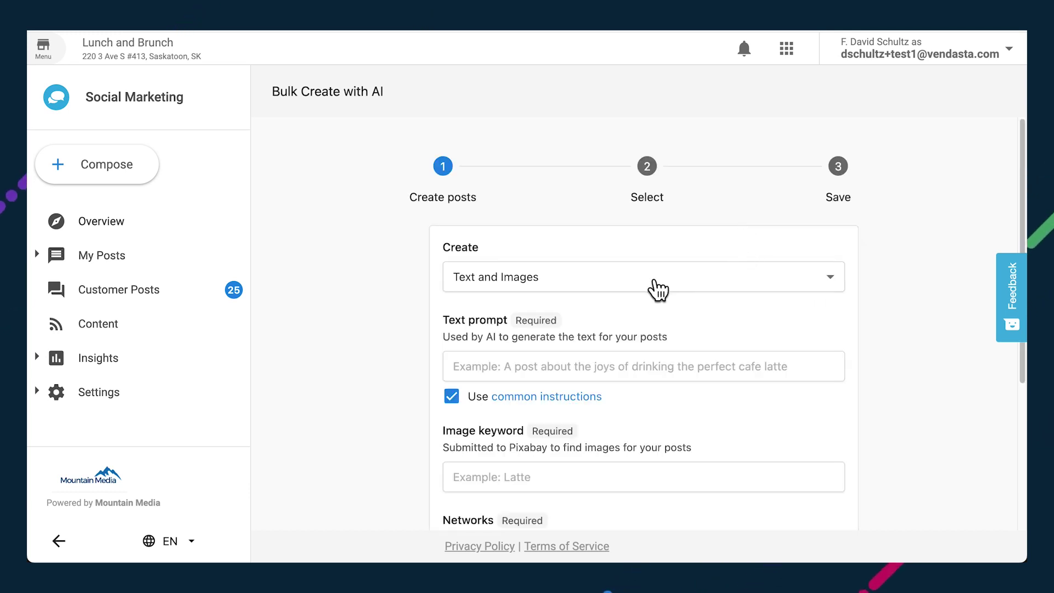
left_click(634, 280)
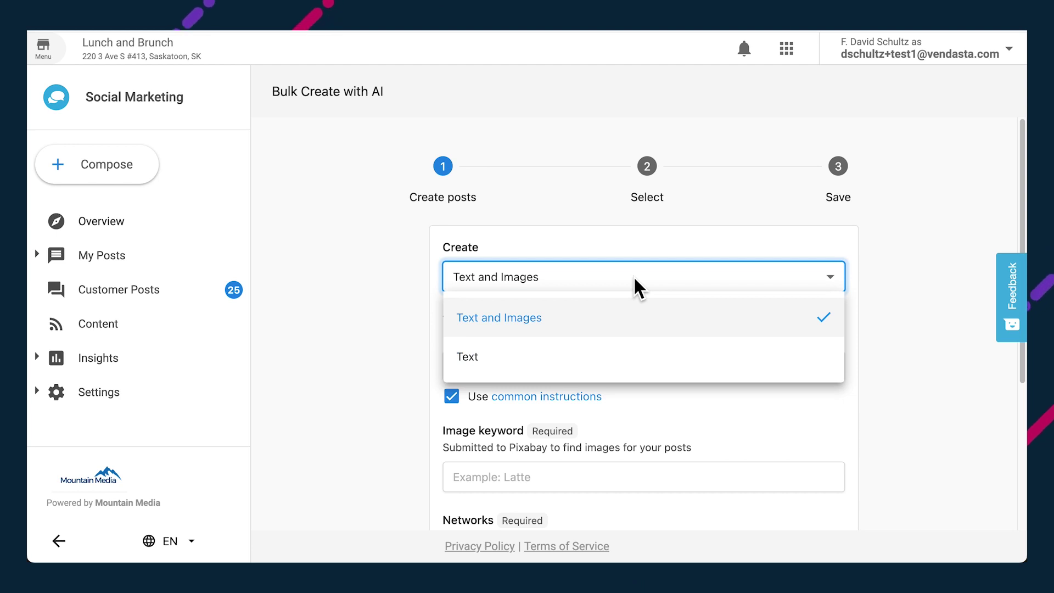
left_click(885, 306)
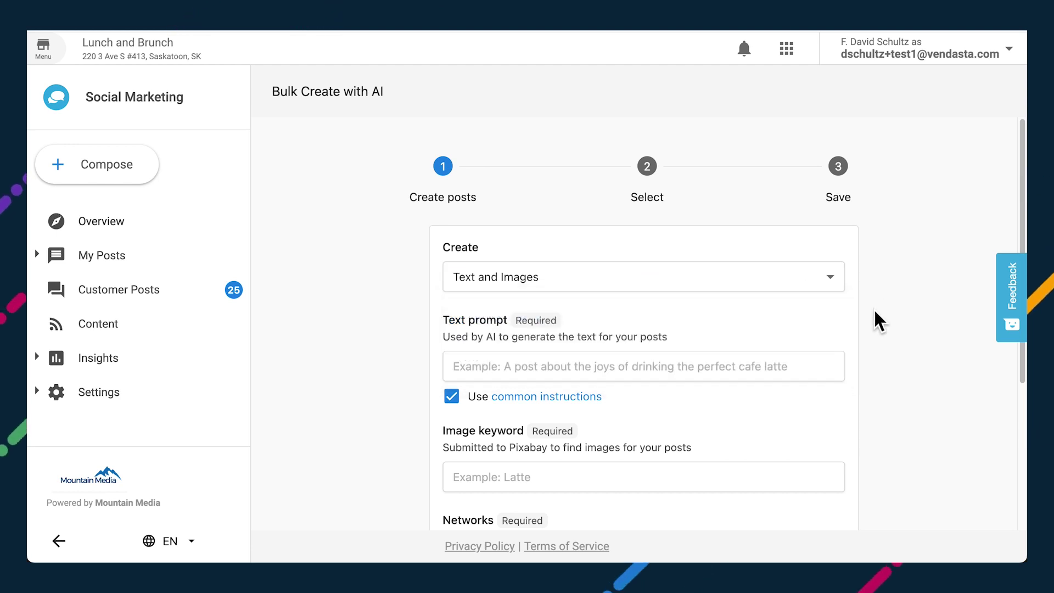
left_click(672, 363)
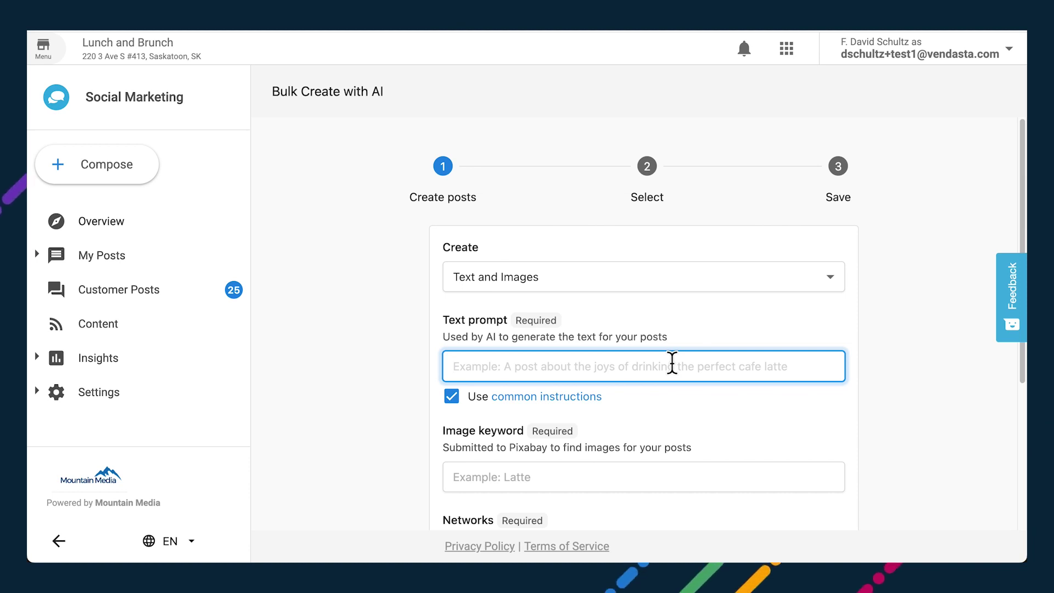
type("ge")
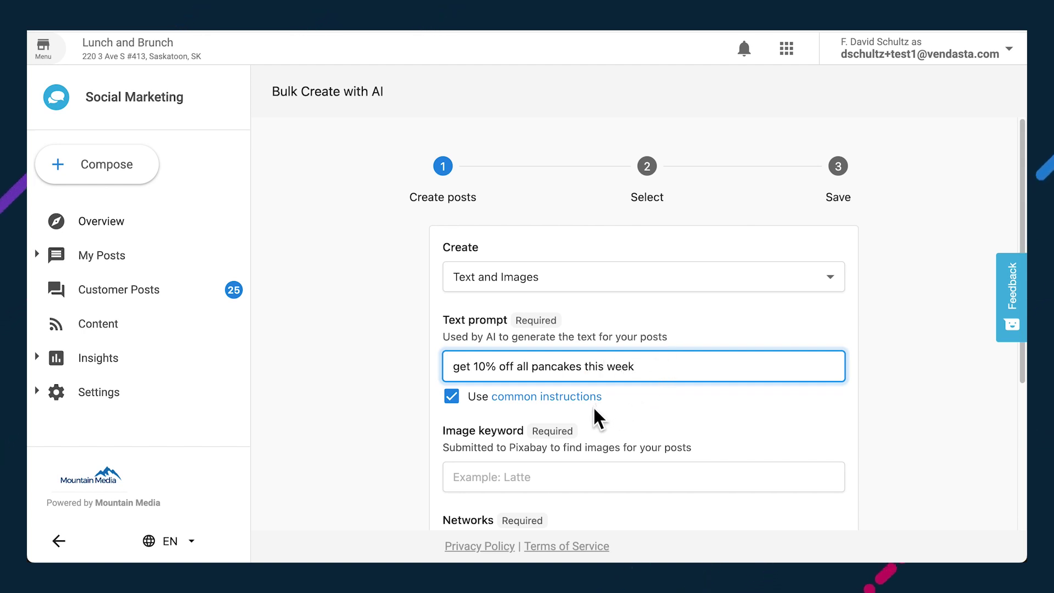
left_click(537, 475)
type("pancakes")
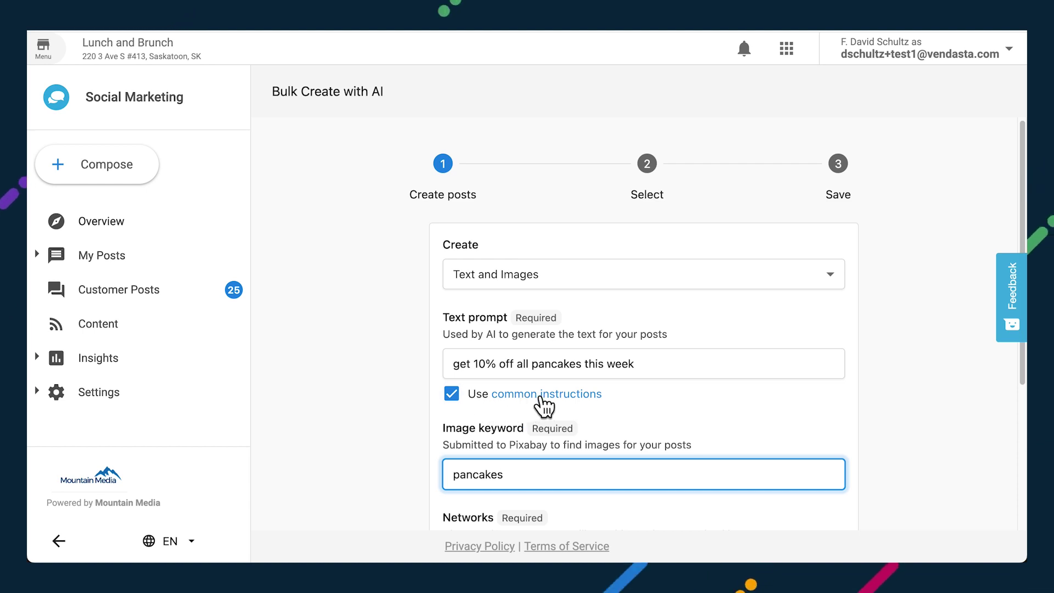
scroll(764, 402, "down", 3)
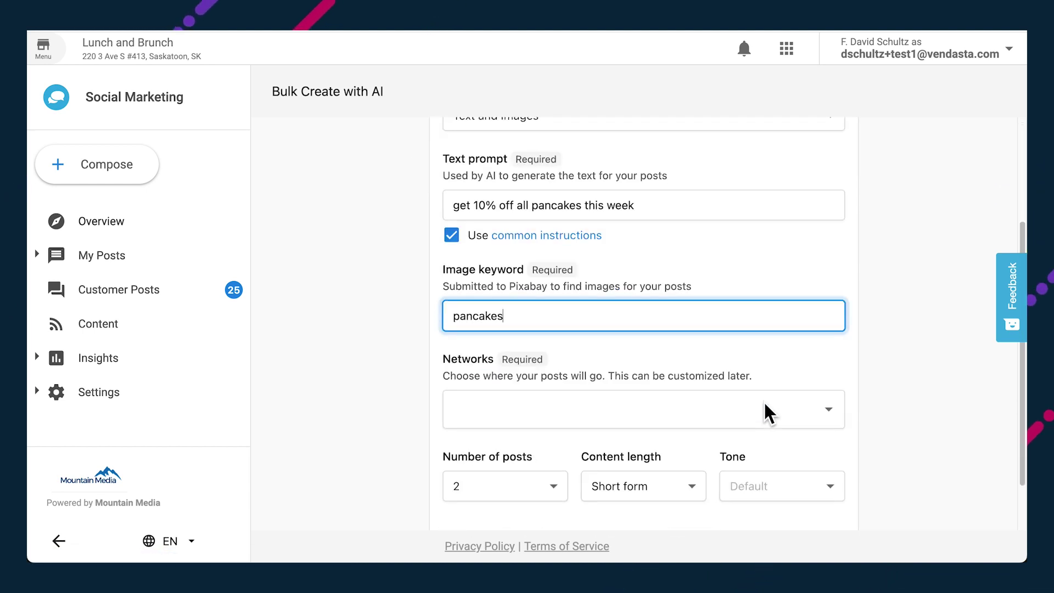
scroll(764, 401, "down", 3)
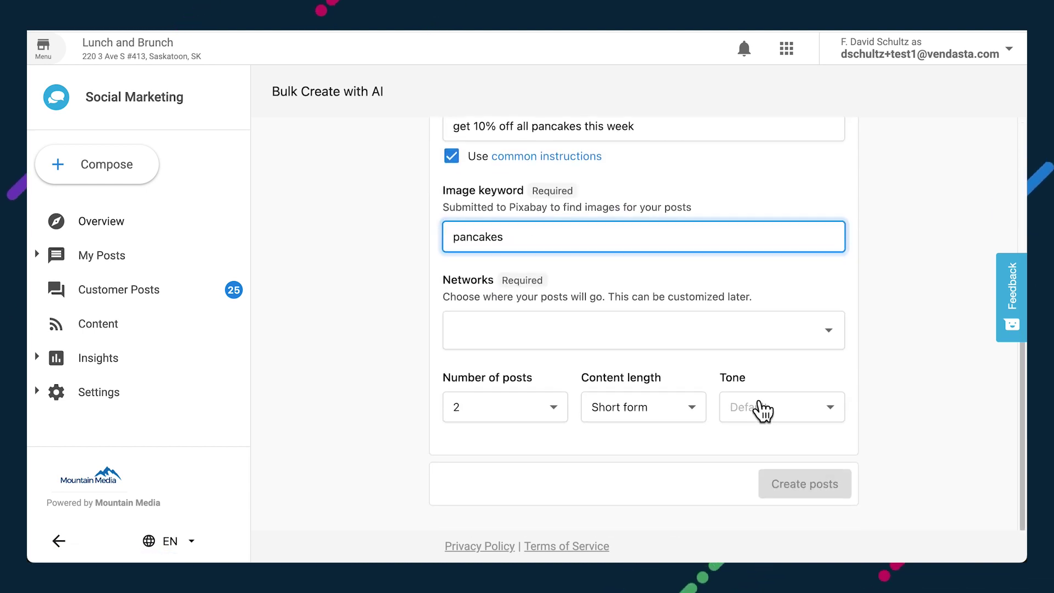
Choose the Facebook and Instagram accounts as the posting destinations
left_click(746, 330)
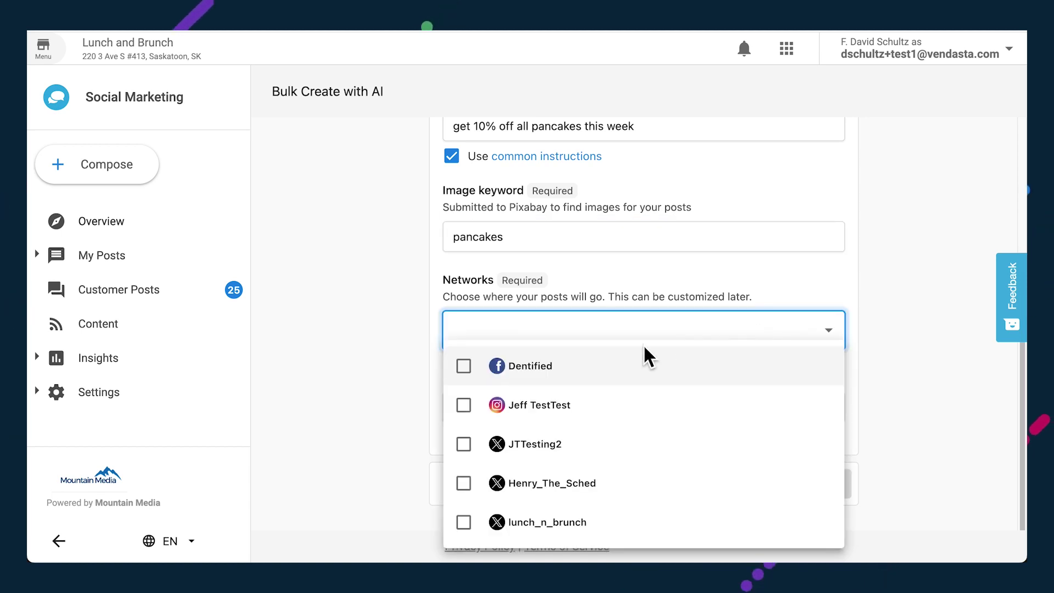
left_click(464, 365)
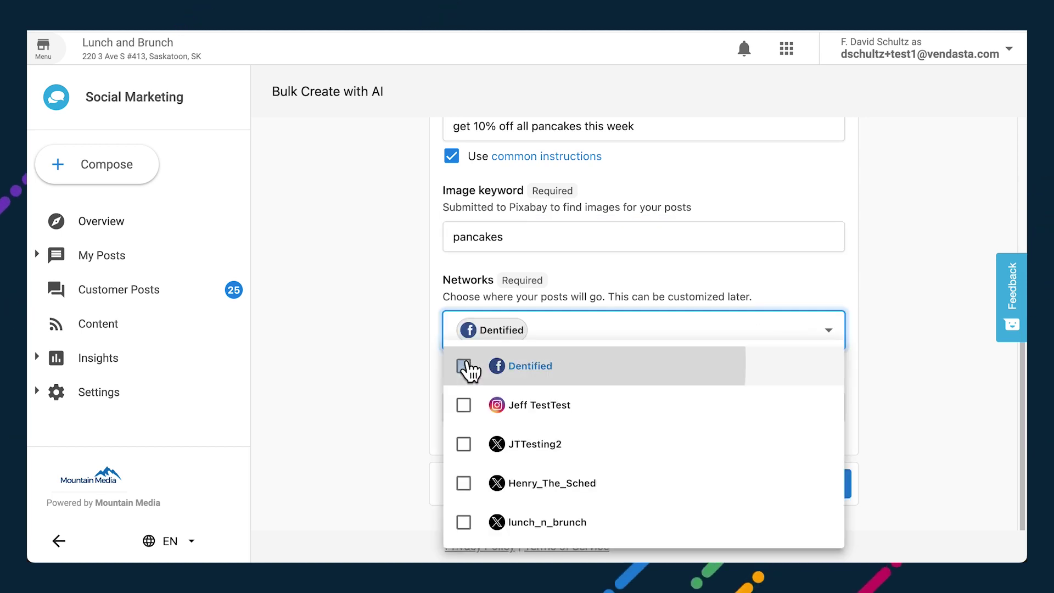
left_click(464, 405)
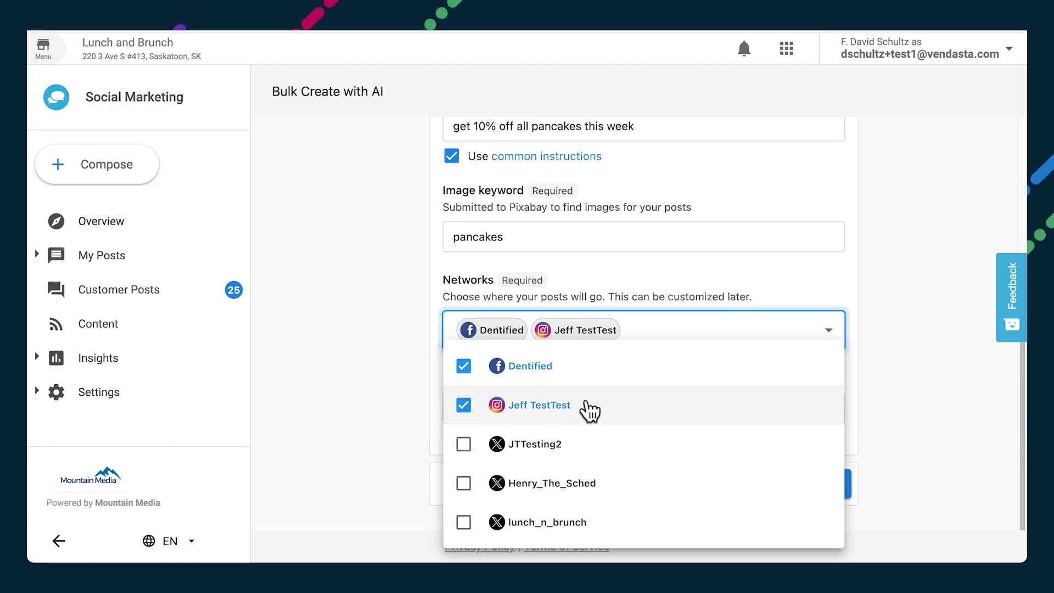
left_click(877, 396)
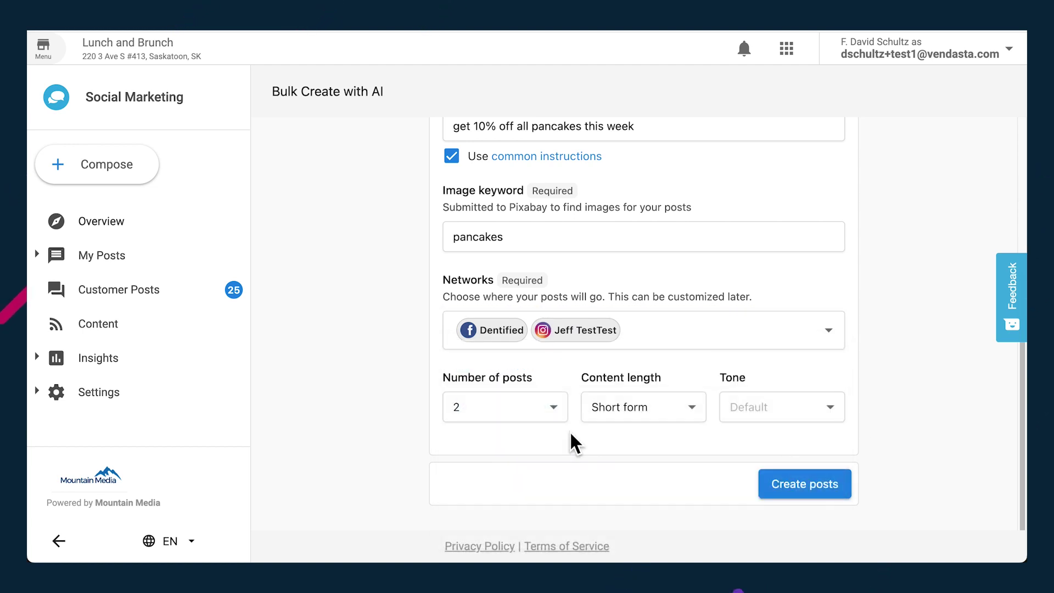
Generate 5 short-form posts in an Adventurous tone
left_click(548, 406)
left_click(501, 370)
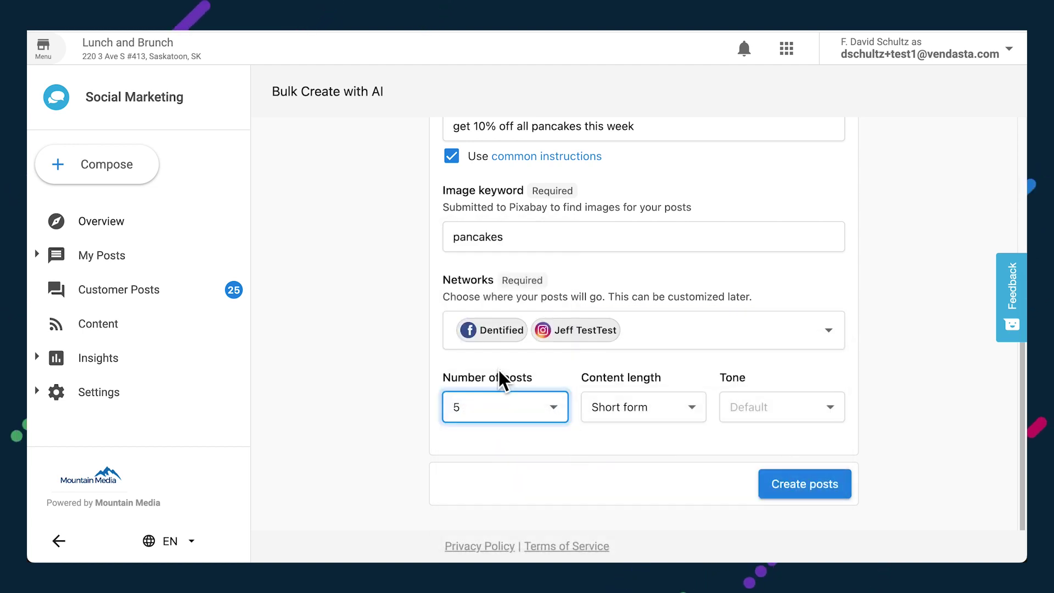
left_click(686, 408)
left_click(651, 445)
left_click(831, 407)
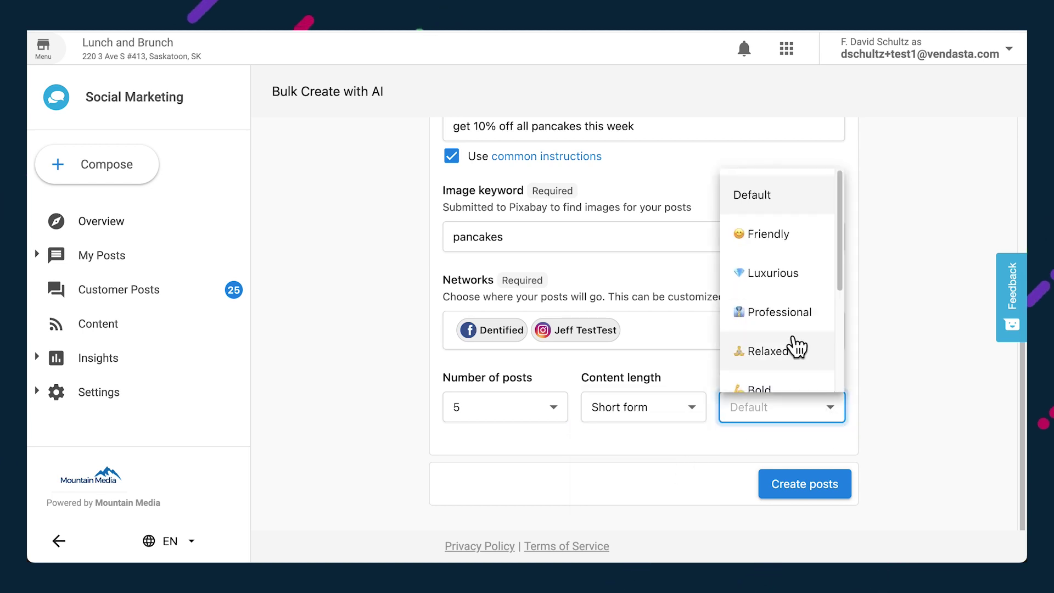
scroll(837, 305, "down", 2)
left_click(774, 316)
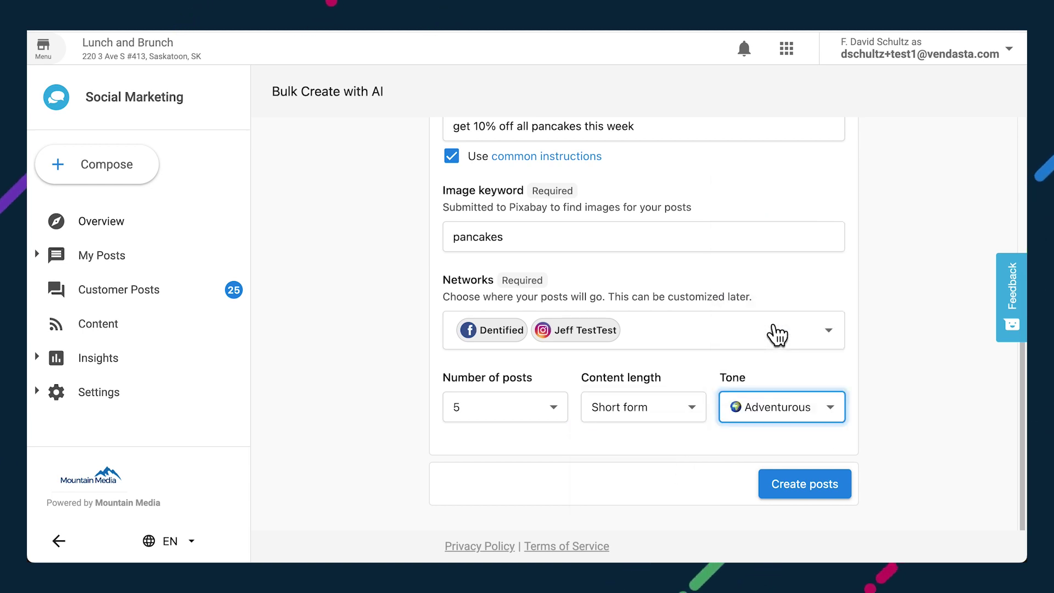
left_click(795, 484)
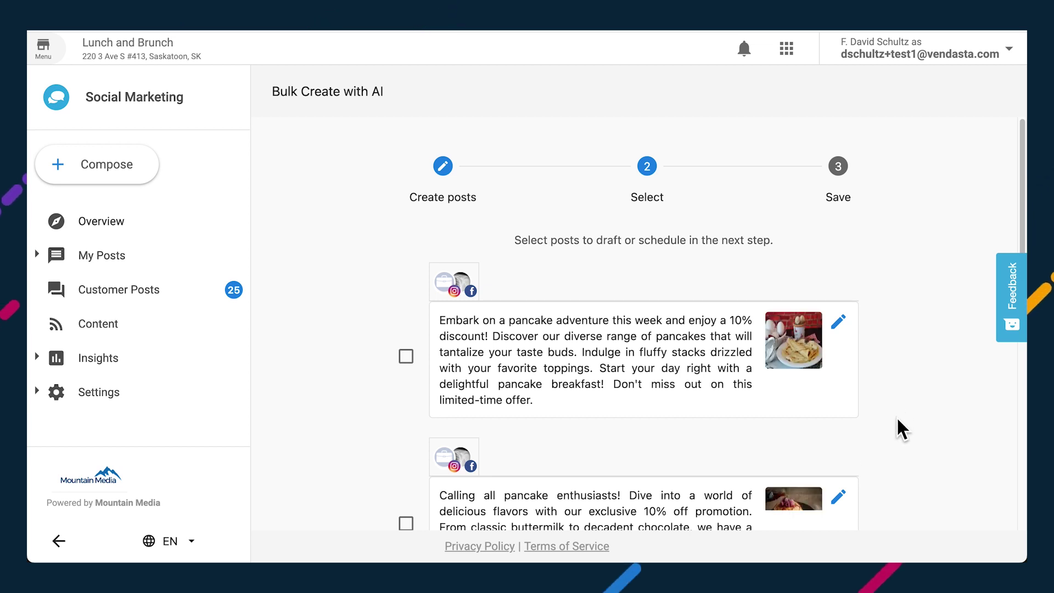
scroll(897, 420, "down", 5)
scroll(898, 419, "down", 3)
scroll(897, 420, "up", 3)
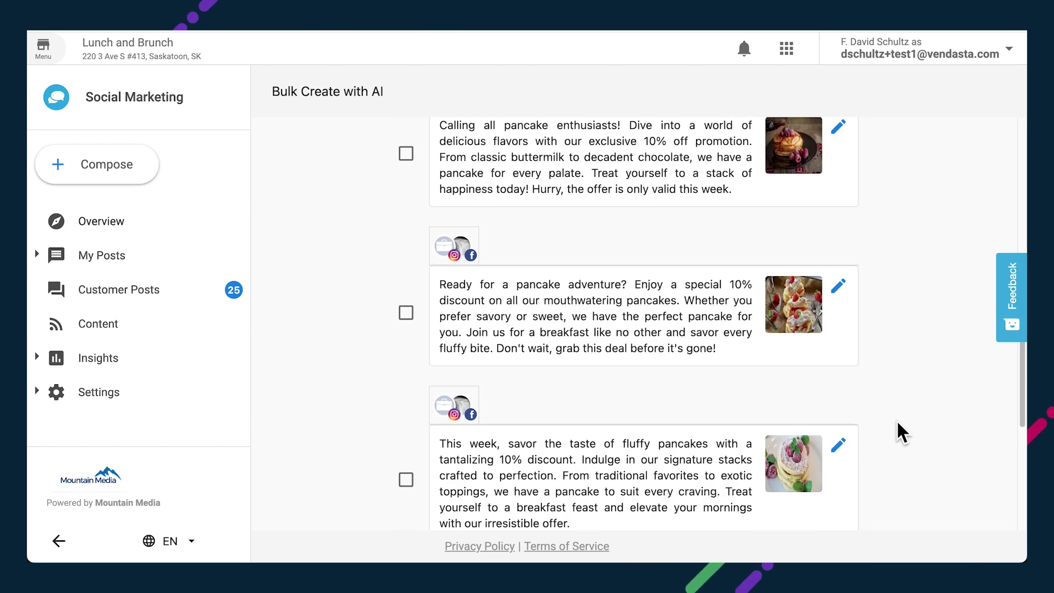
scroll(898, 419, "up", 1)
Open the 'Ready for a pancake adventure?' post in the Compose editor
left_click(840, 368)
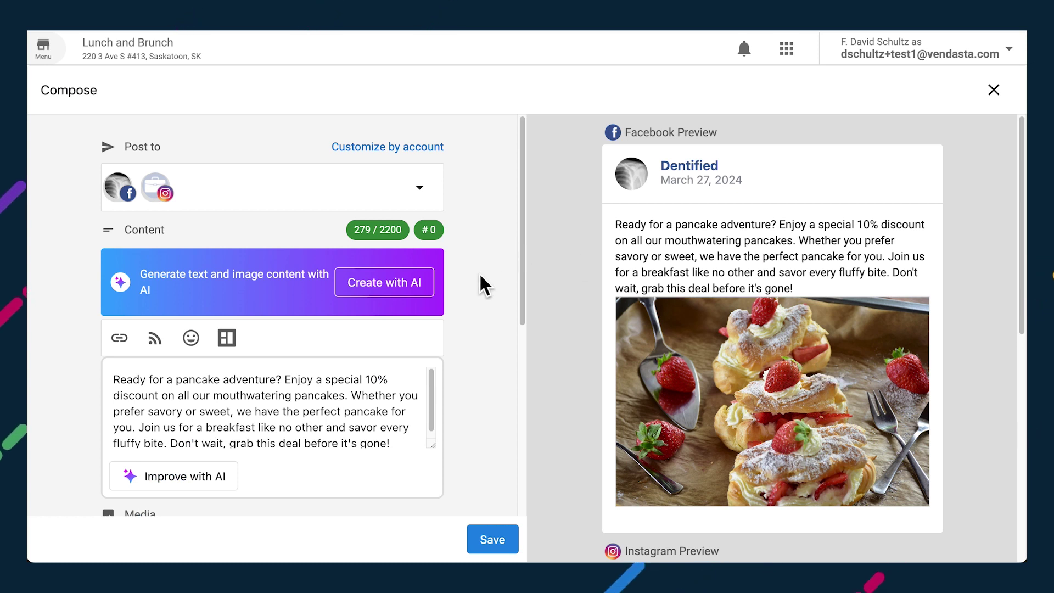
scroll(463, 403, "down", 3)
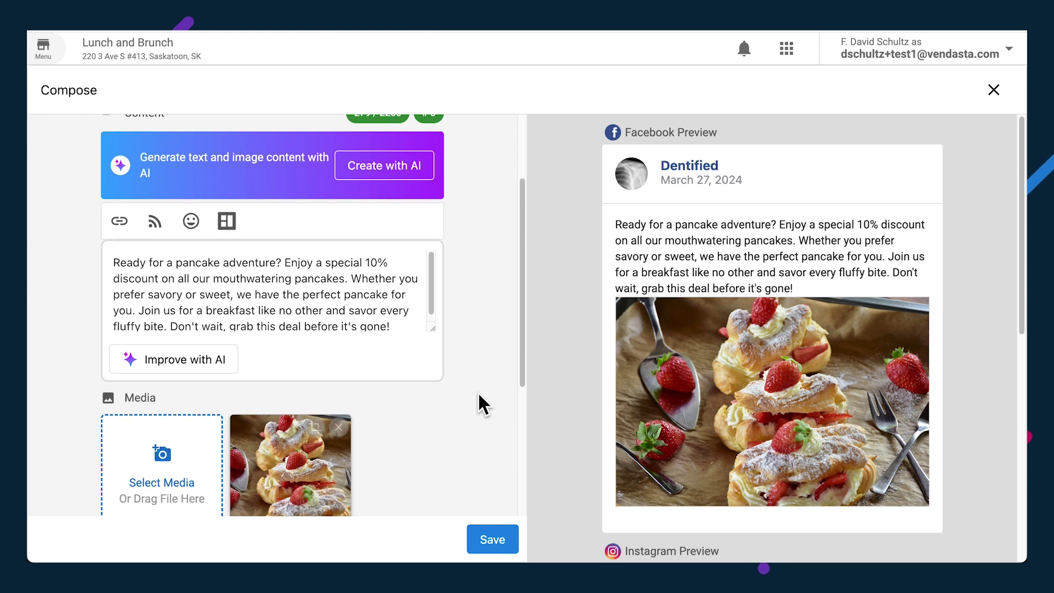
scroll(478, 402, "down", 1)
Replace the post's image with the strawberry pancake photo from Unsplash
left_click(339, 389)
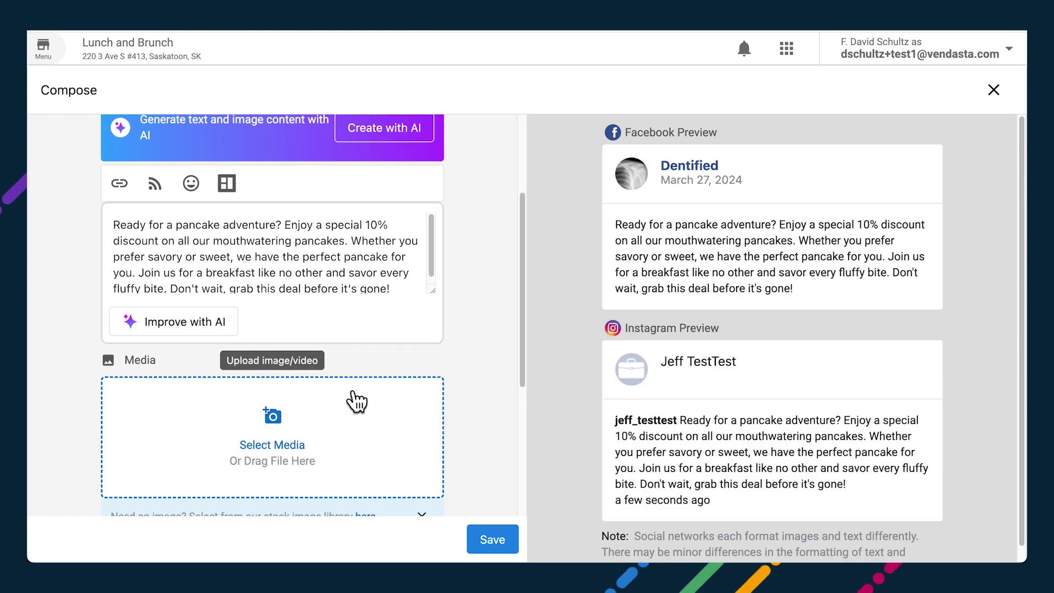
left_click(264, 426)
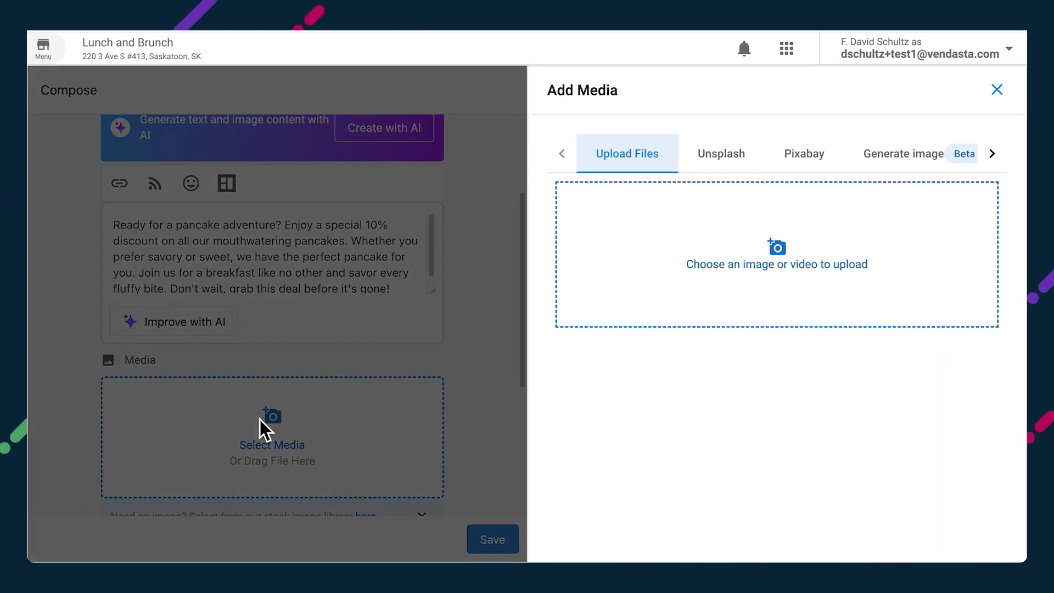
left_click(720, 153)
left_click(719, 207)
type("pn")
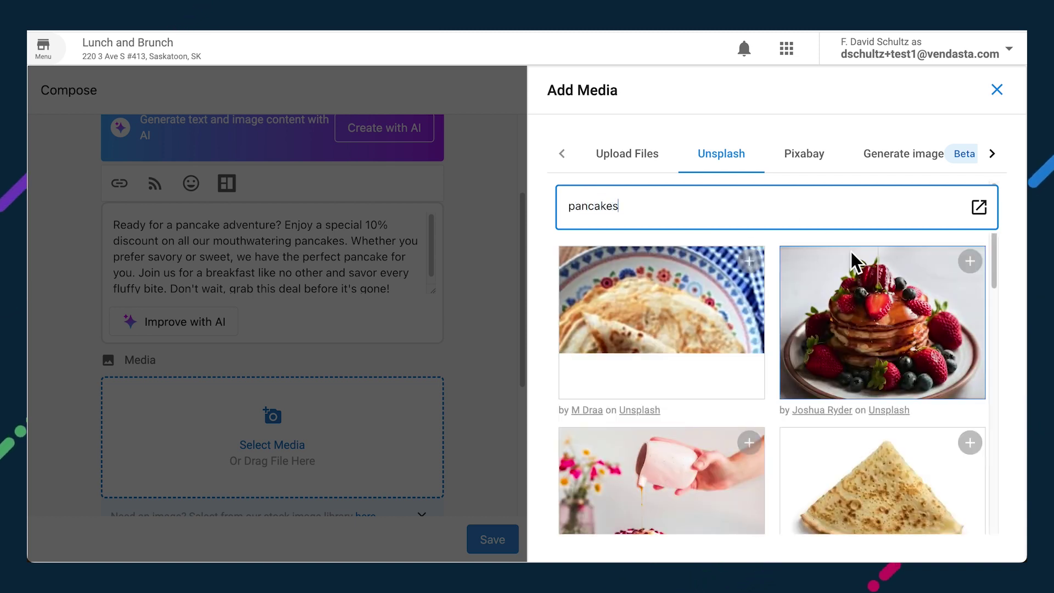
left_click(970, 262)
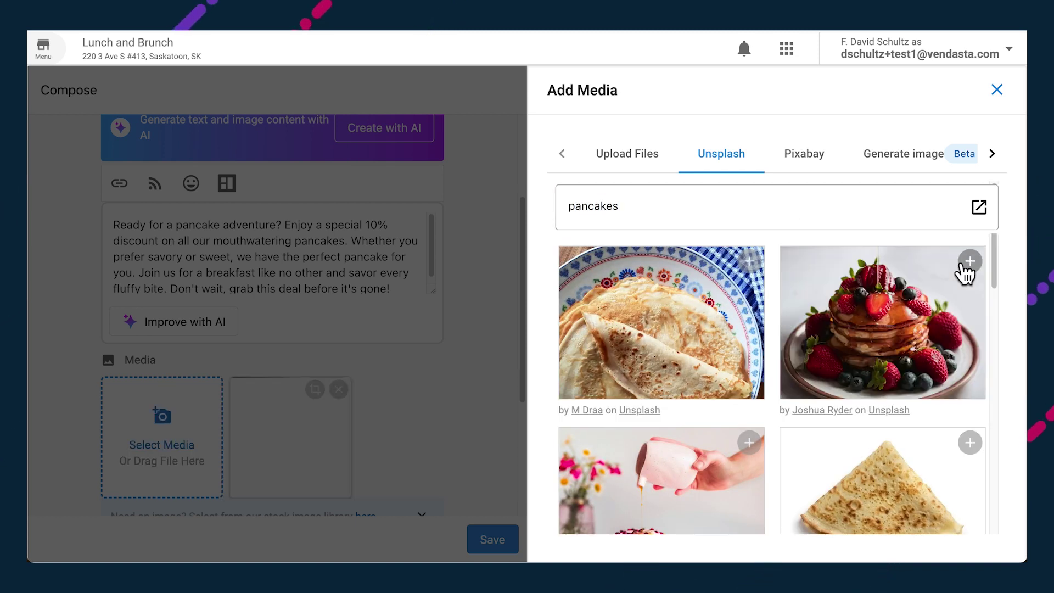
left_click(997, 89)
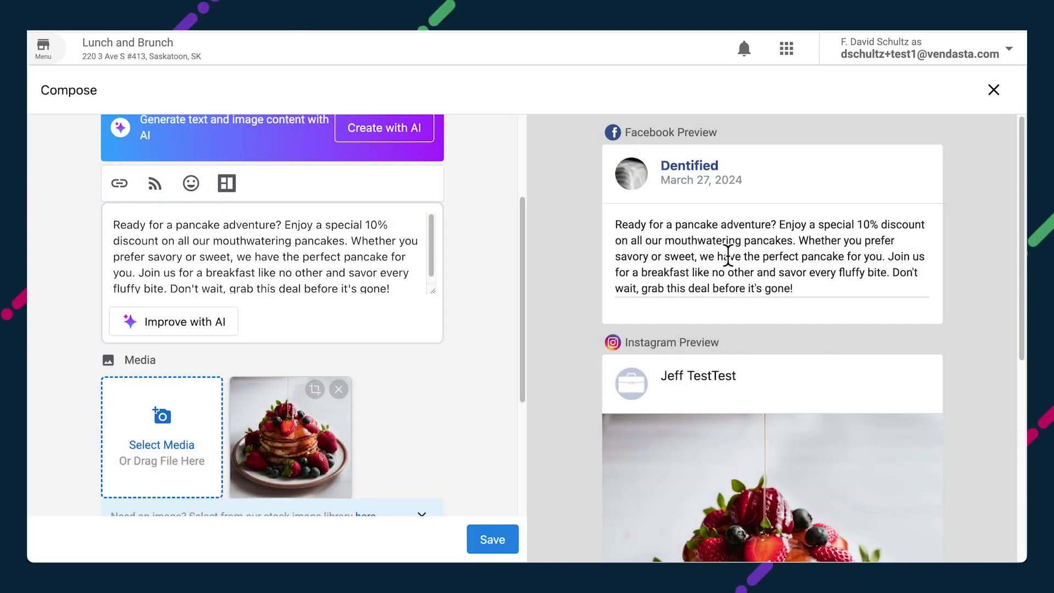
scroll(529, 301, "up", 1)
scroll(526, 291, "up", 3)
Make the Facebook version start with 'Hey Facebook!' and save the post
left_click(396, 147)
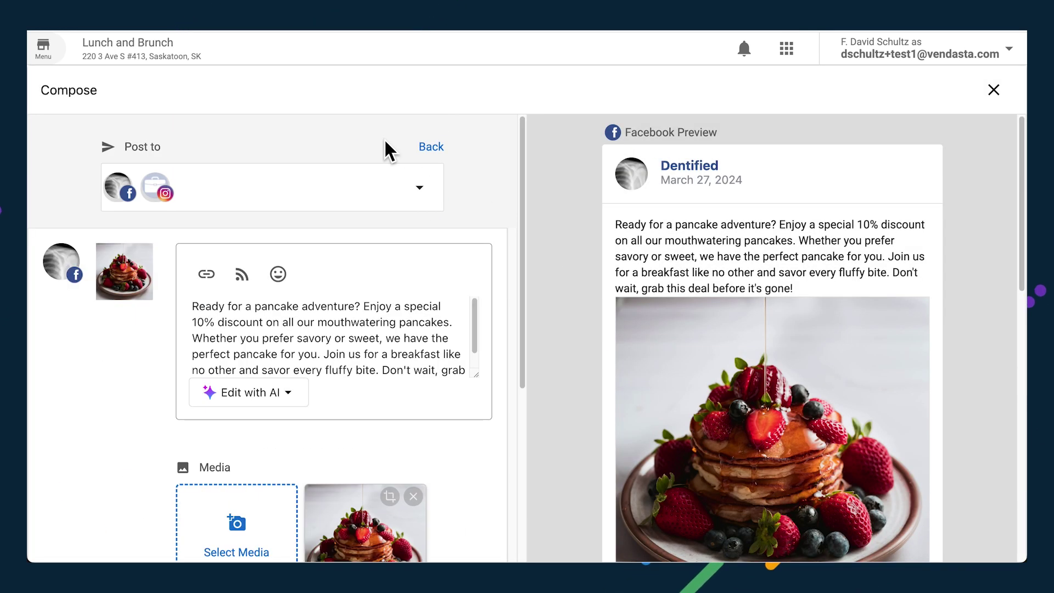
left_click(193, 306)
type("H")
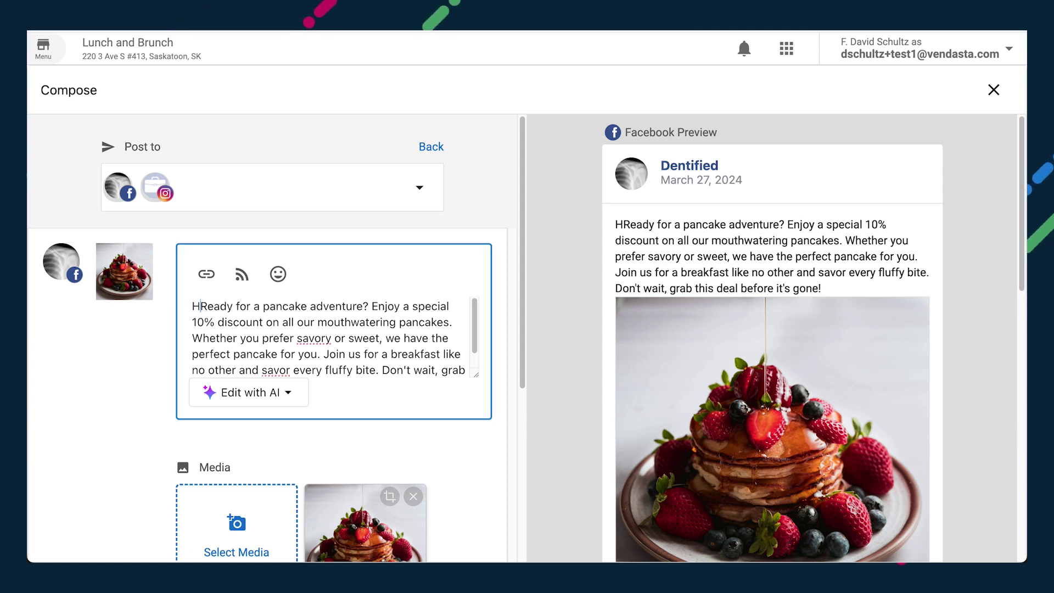
type("ey Facebook!")
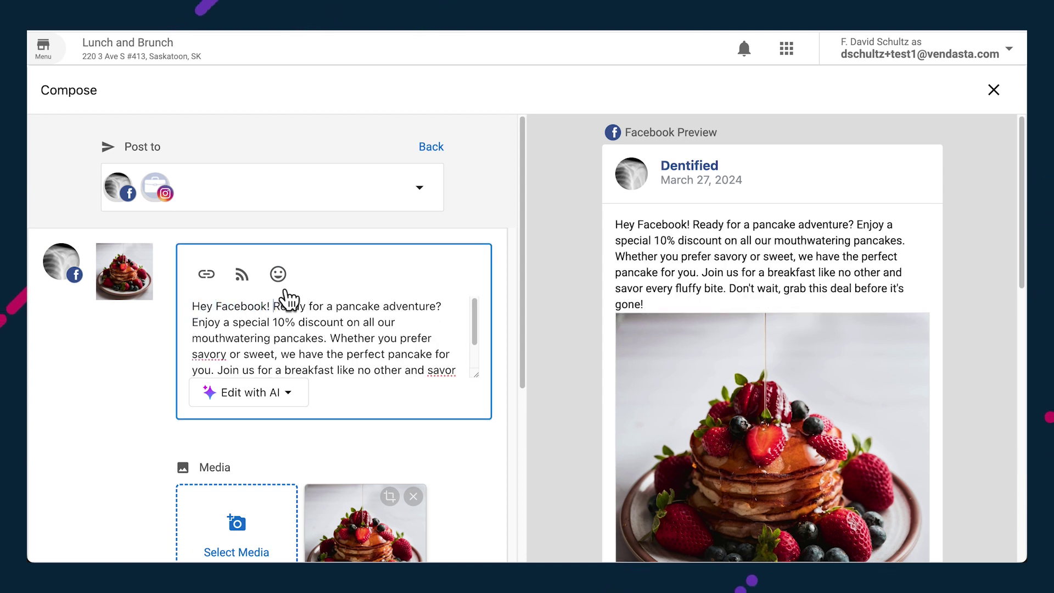
scroll(520, 364, "down", 5)
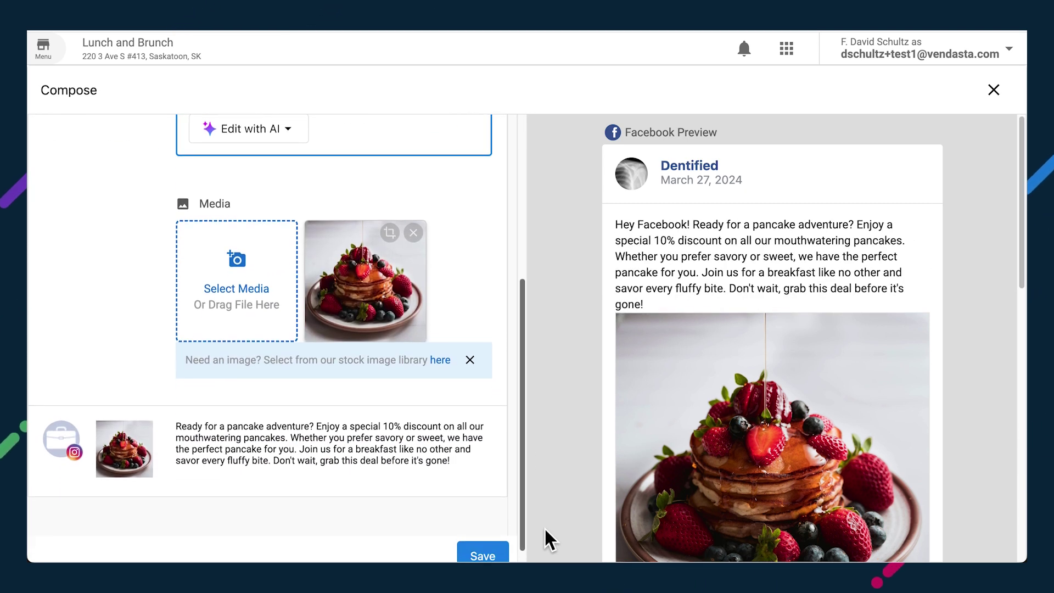
left_click(482, 554)
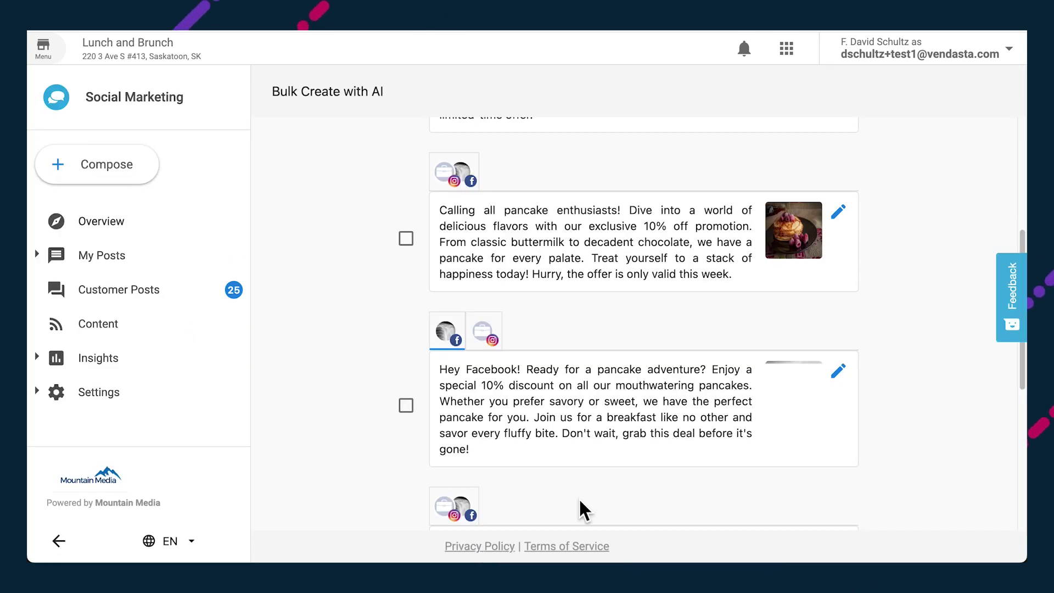
scroll(889, 413, "down", 5)
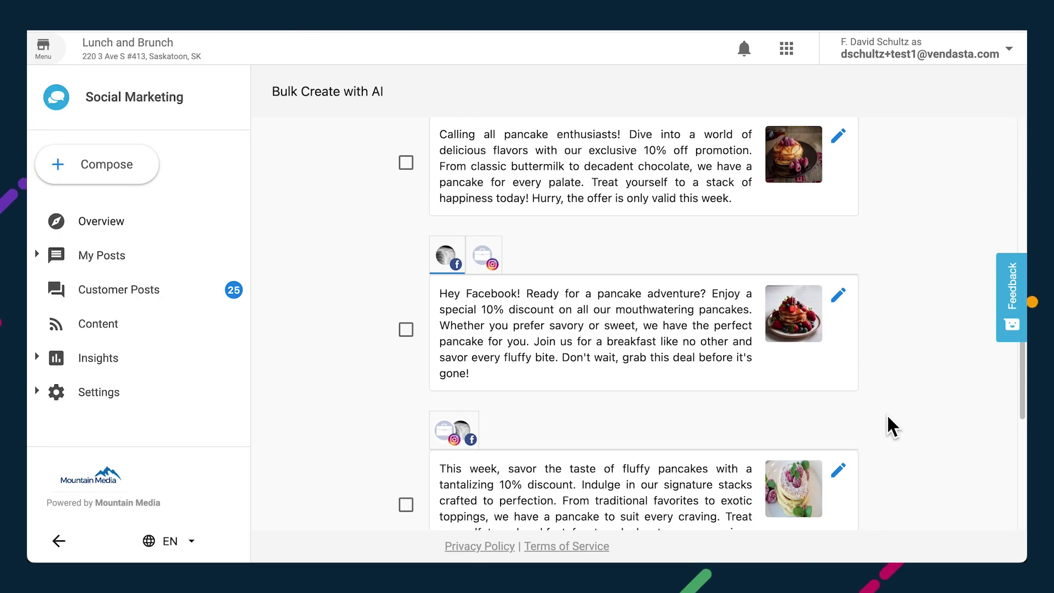
scroll(887, 414, "down", 5)
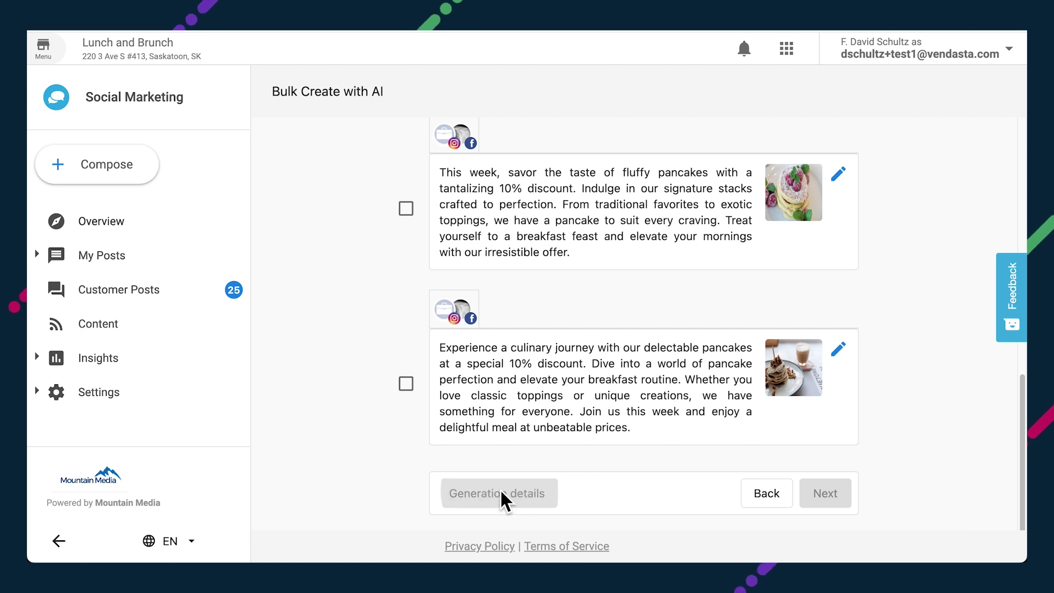
left_click(497, 493)
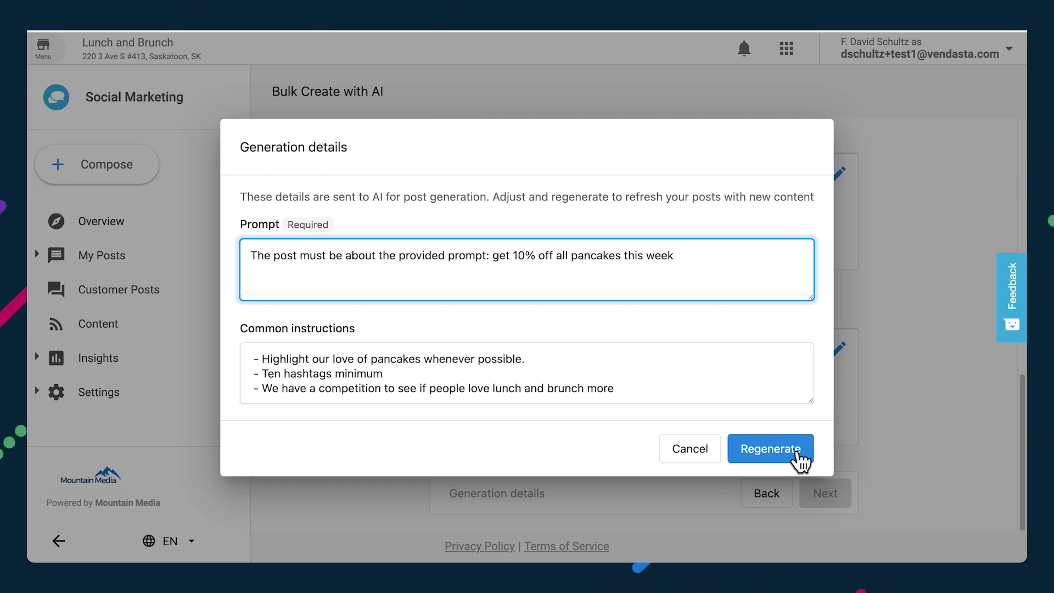
left_click(689, 452)
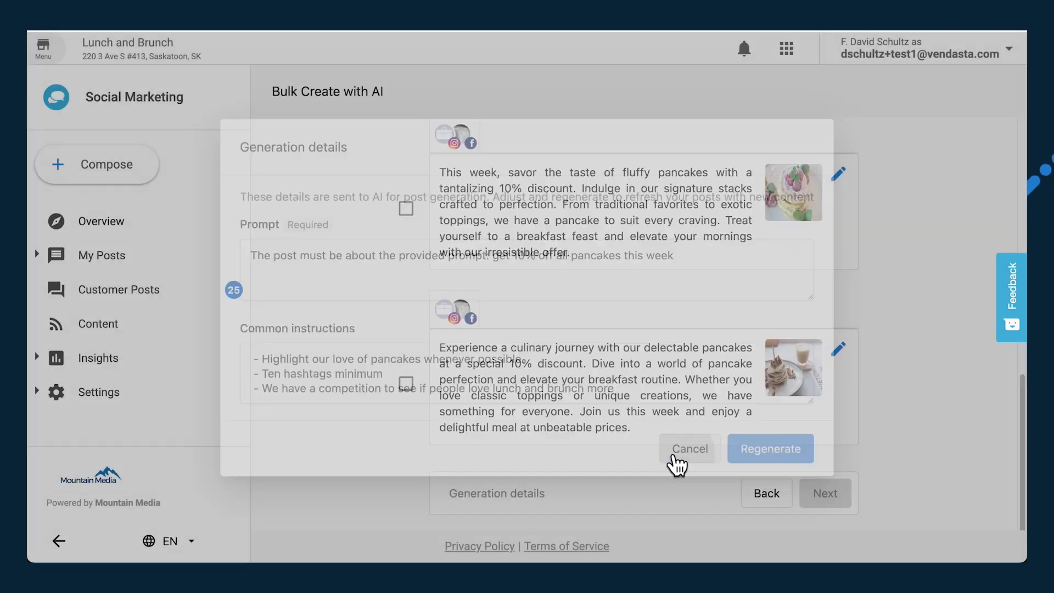
Select the last pancake, fluffy pancakes and 'Hey Facebook!' posts, then continue to Save
left_click(406, 387)
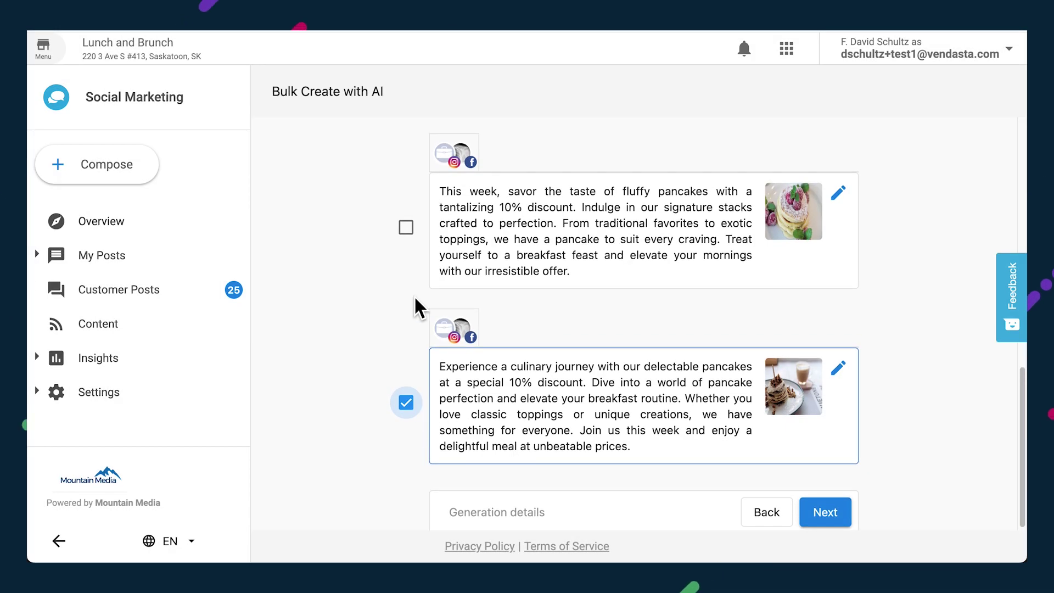
scroll(414, 296, "up", 1)
left_click(406, 252)
scroll(391, 326, "up", 2)
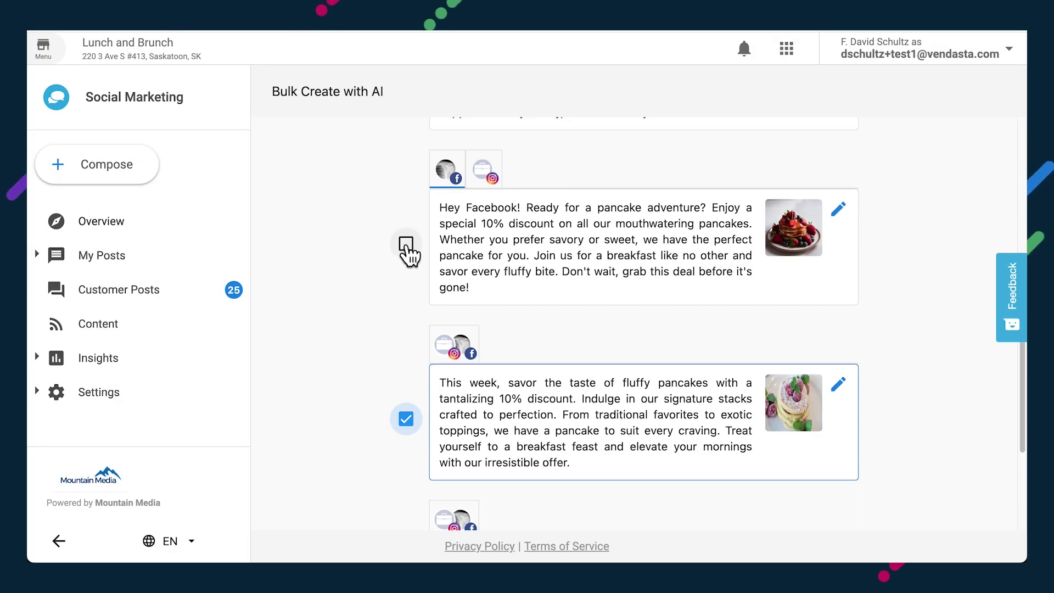
left_click(406, 243)
scroll(883, 437, "down", 3)
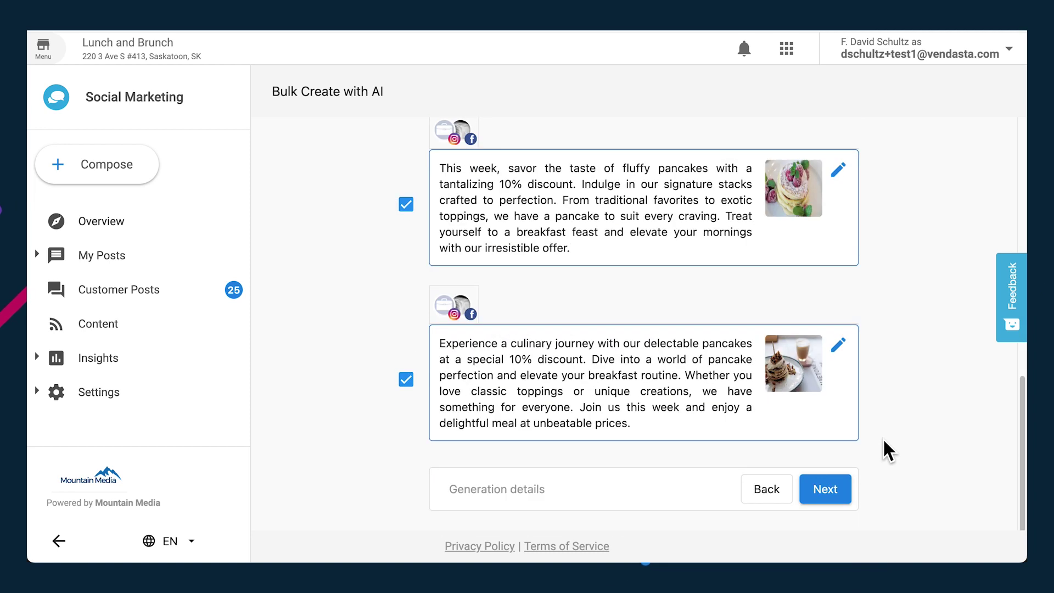
left_click(826, 490)
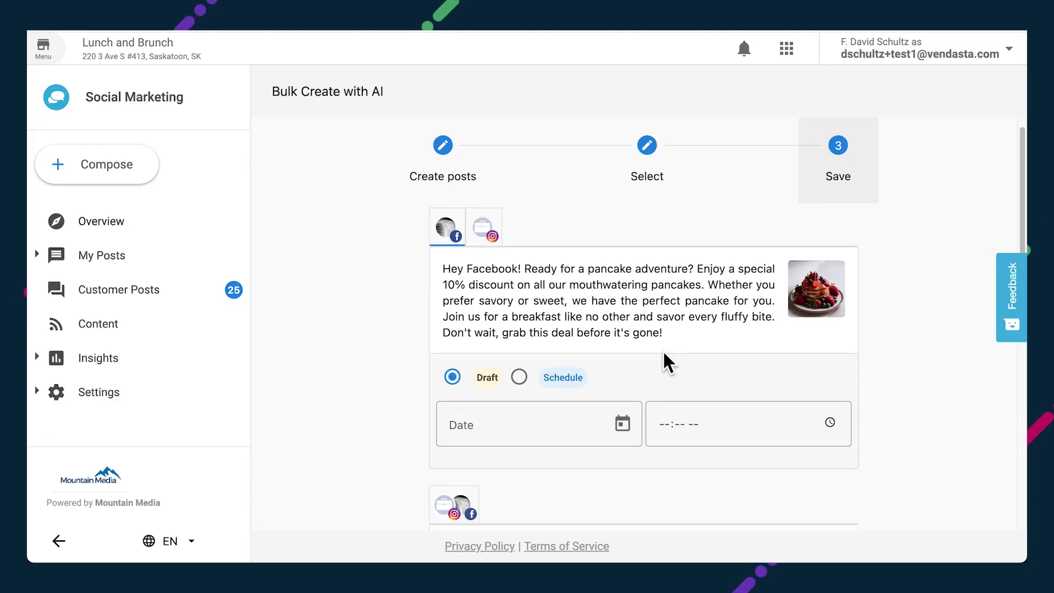
Schedule the 'Hey Facebook!' post for March 28th, 2024 at 11:00 AM
left_click(520, 377)
left_click(622, 425)
left_click(595, 347)
left_click(830, 421)
left_click(682, 279)
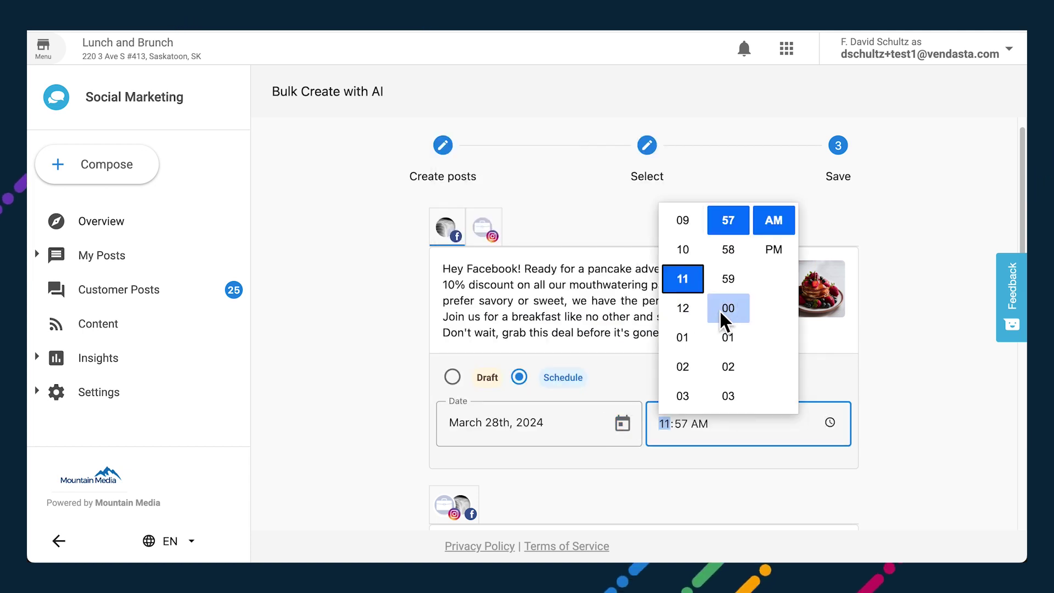
left_click(728, 308)
scroll(907, 412, "down", 5)
Schedule the fluffy-pancakes post for March 30th at 08:45 AM and save the posts
left_click(621, 446)
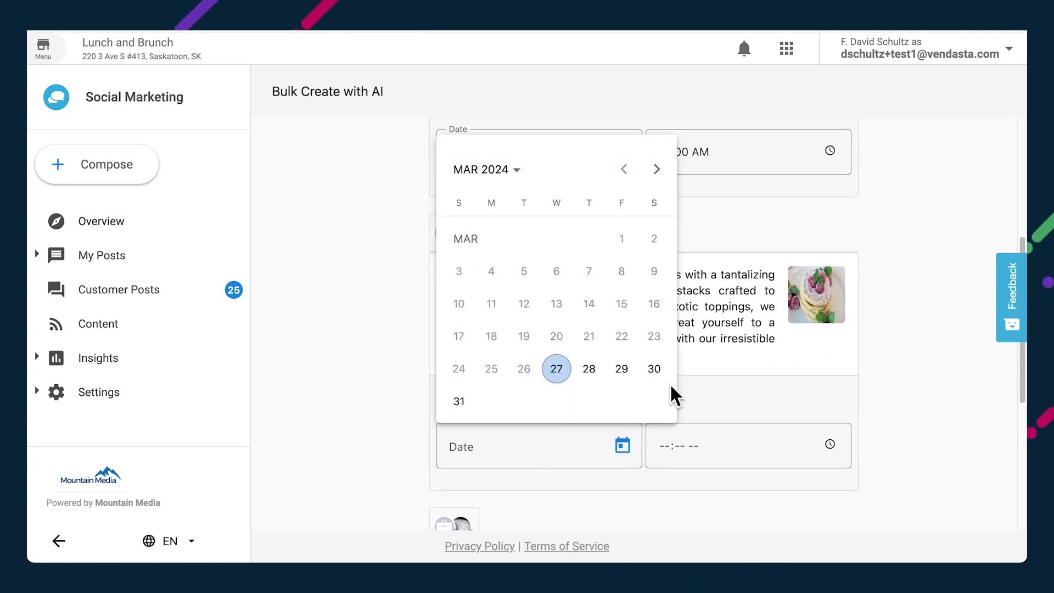
left_click(654, 368)
left_click(831, 444)
scroll(686, 313, "up", 3)
left_click(683, 330)
left_click(730, 330)
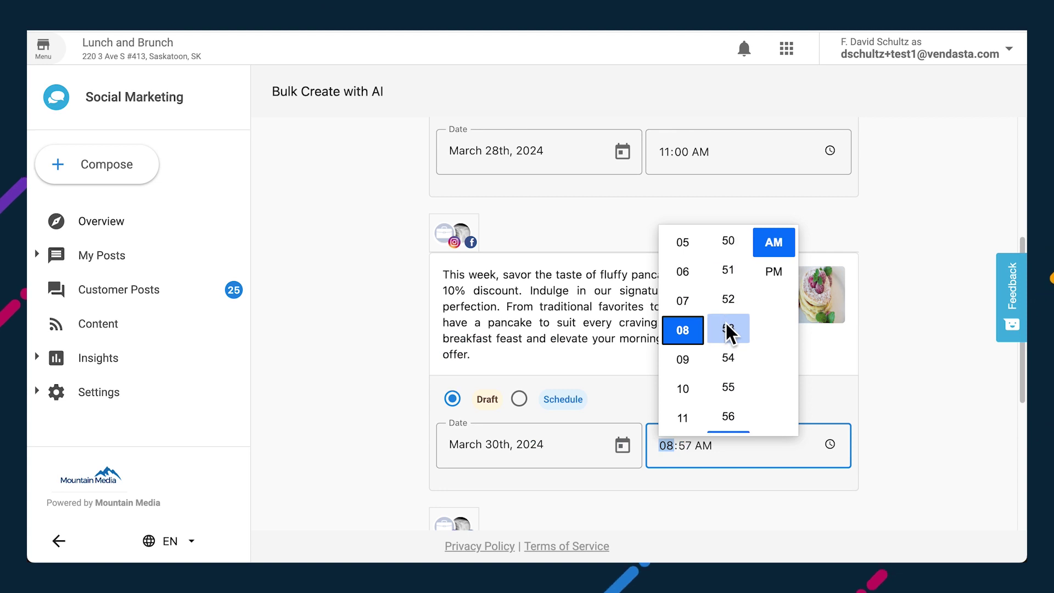
scroll(730, 331, "up", 3)
left_click(730, 332)
scroll(893, 432, "down", 5)
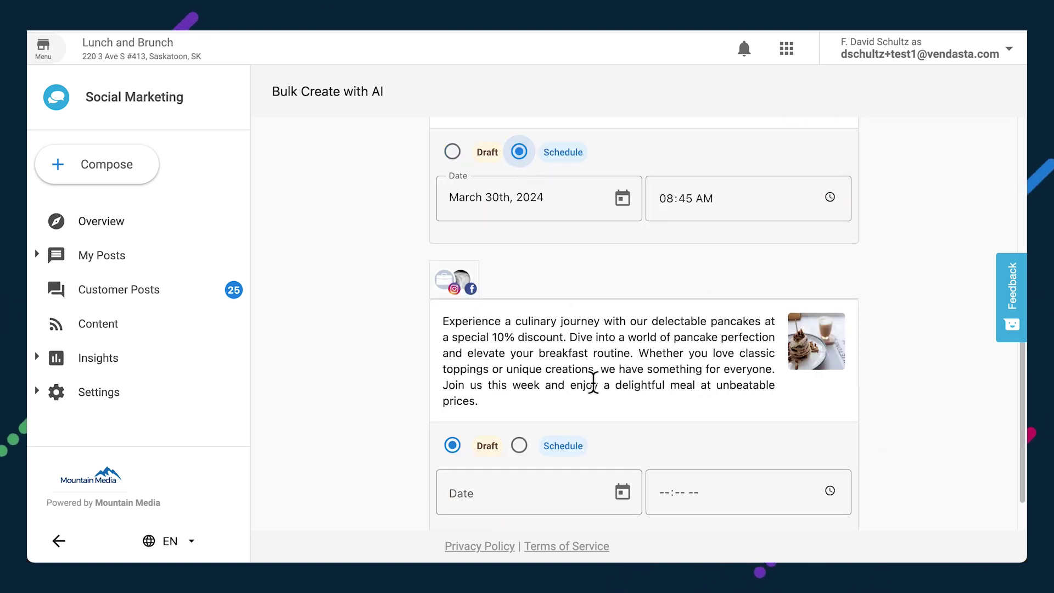
scroll(593, 384, "down", 3)
left_click(825, 496)
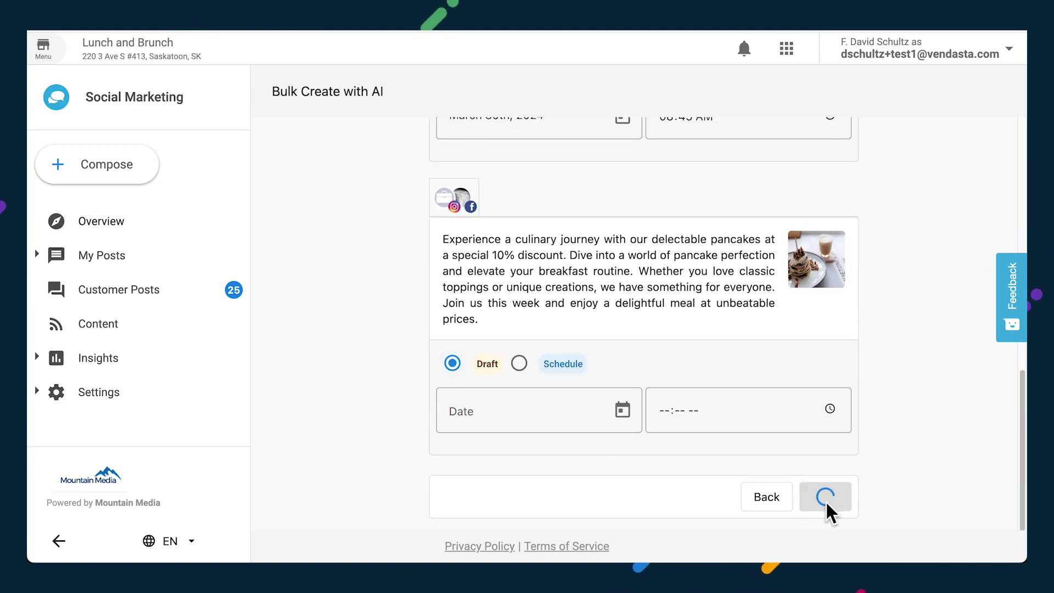